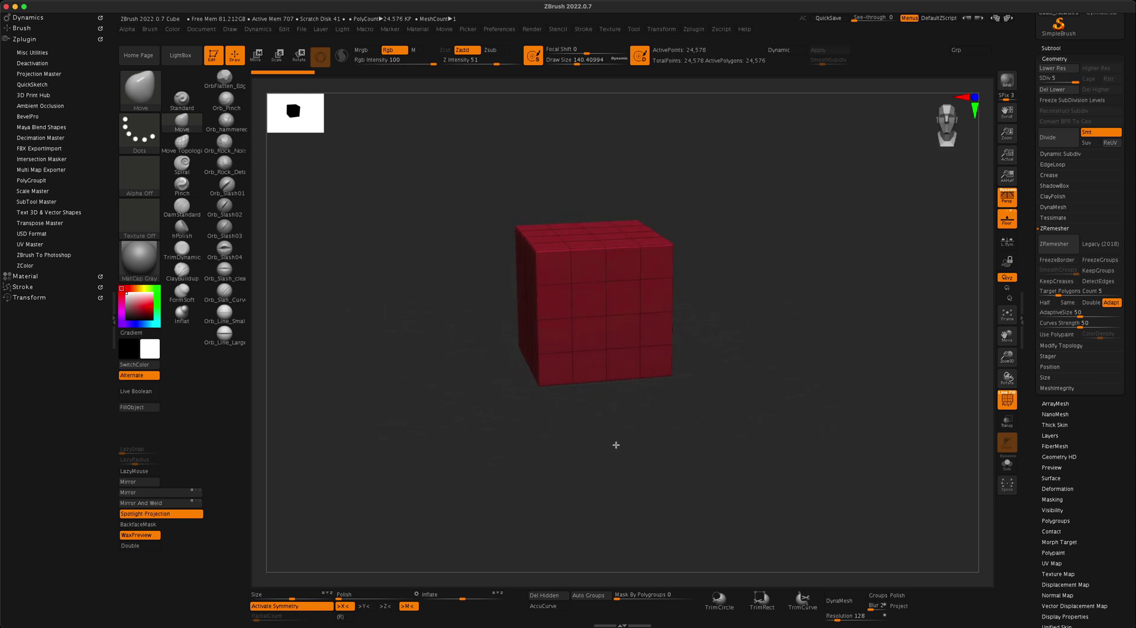
Switch the cube to subdivision level 1 and delete its higher subdivision levels.
drag(904, 407, 1000, 414)
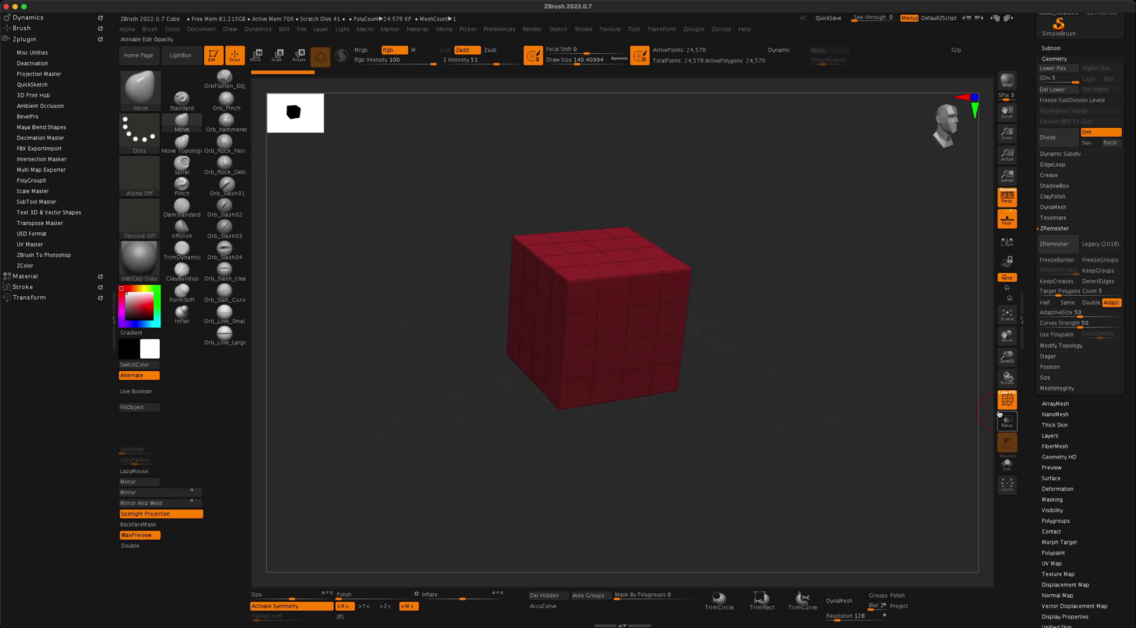
drag(903, 400, 953, 408)
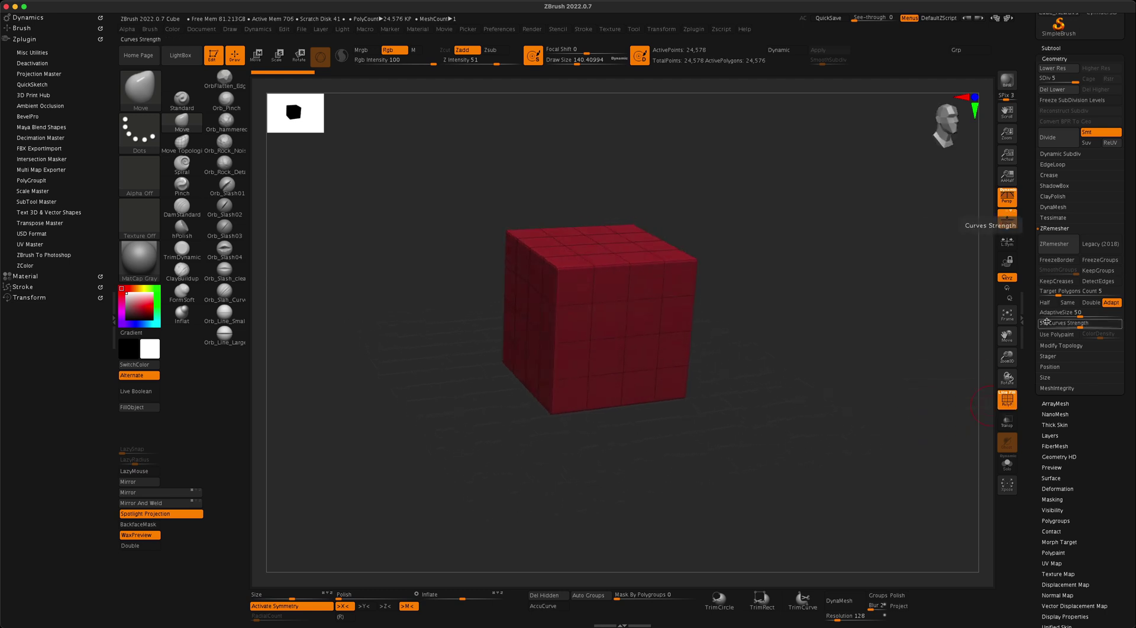
drag(1074, 79, 1040, 78)
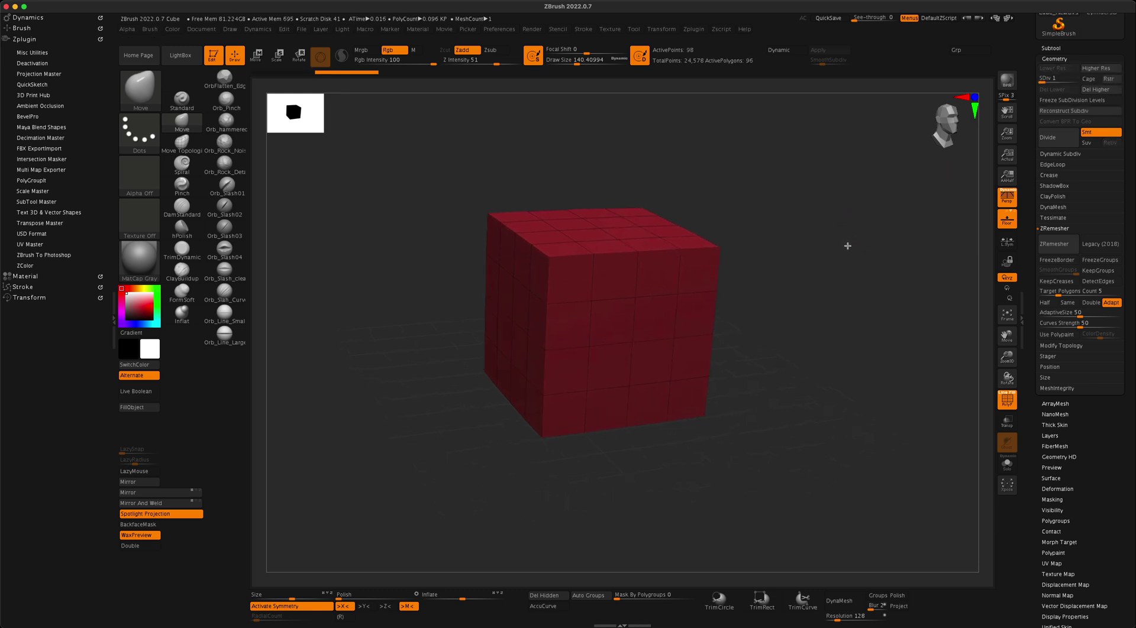
mouse_move(782, 204)
mouse_down()
mouse_move(787, 220)
mouse_move(776, 209)
mouse_up()
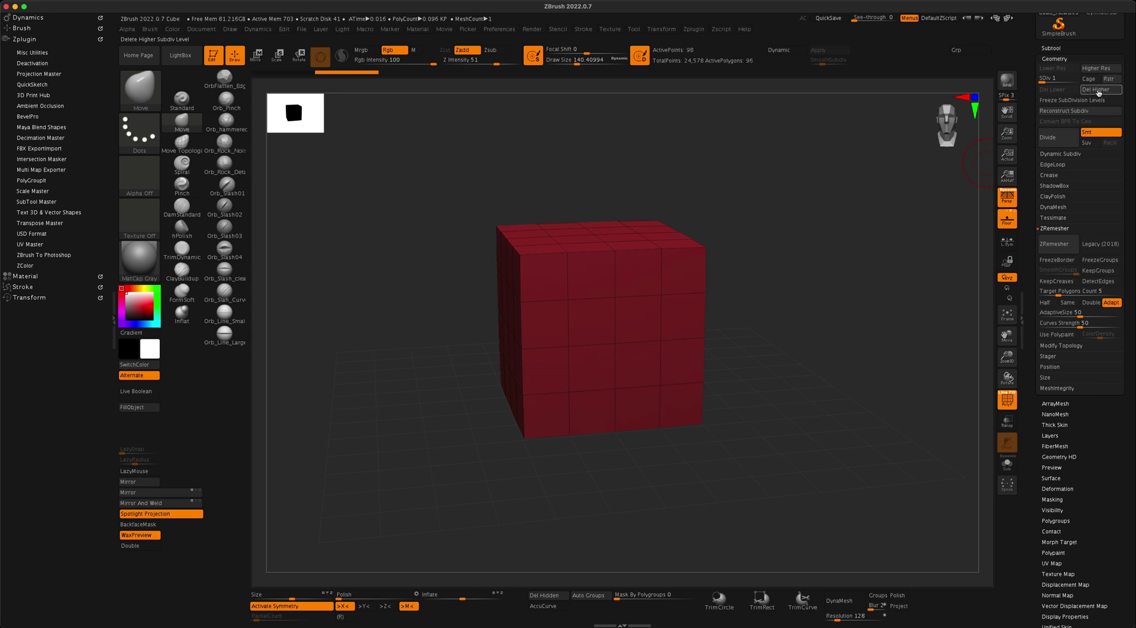
click(1098, 89)
Duplicate the cube within the same mesh along the X axis, leaving a smaller copy that overlaps its side.
mouse_move(858, 254)
mouse_down()
mouse_move(837, 274)
mouse_move(842, 284)
mouse_move(807, 294)
mouse_move(773, 336)
mouse_move(794, 337)
mouse_move(786, 325)
mouse_up()
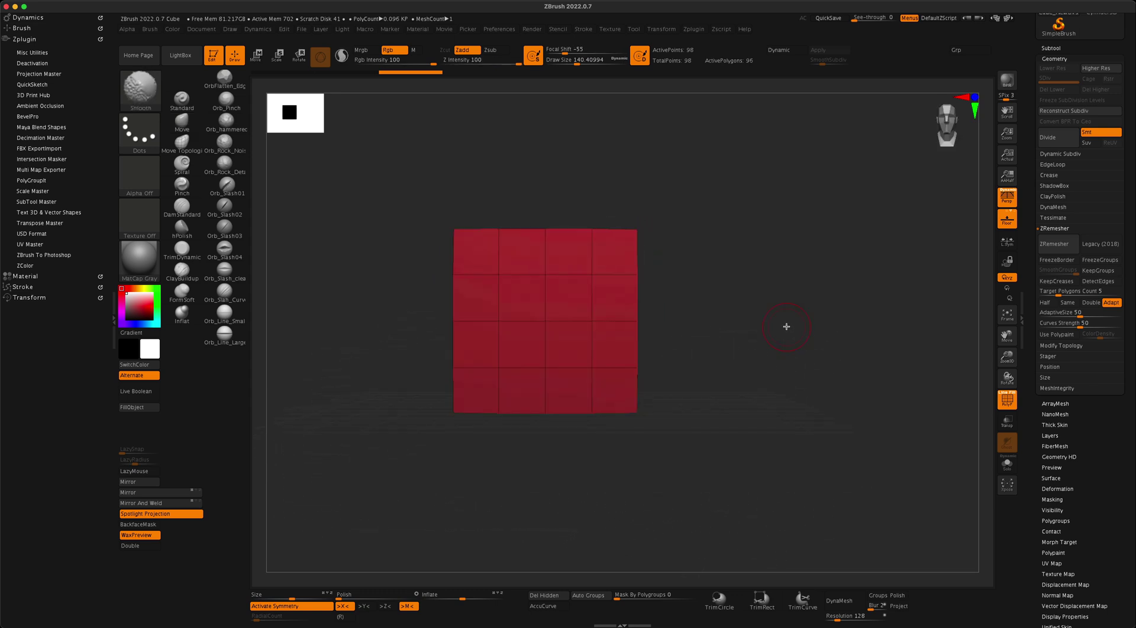
click(256, 56)
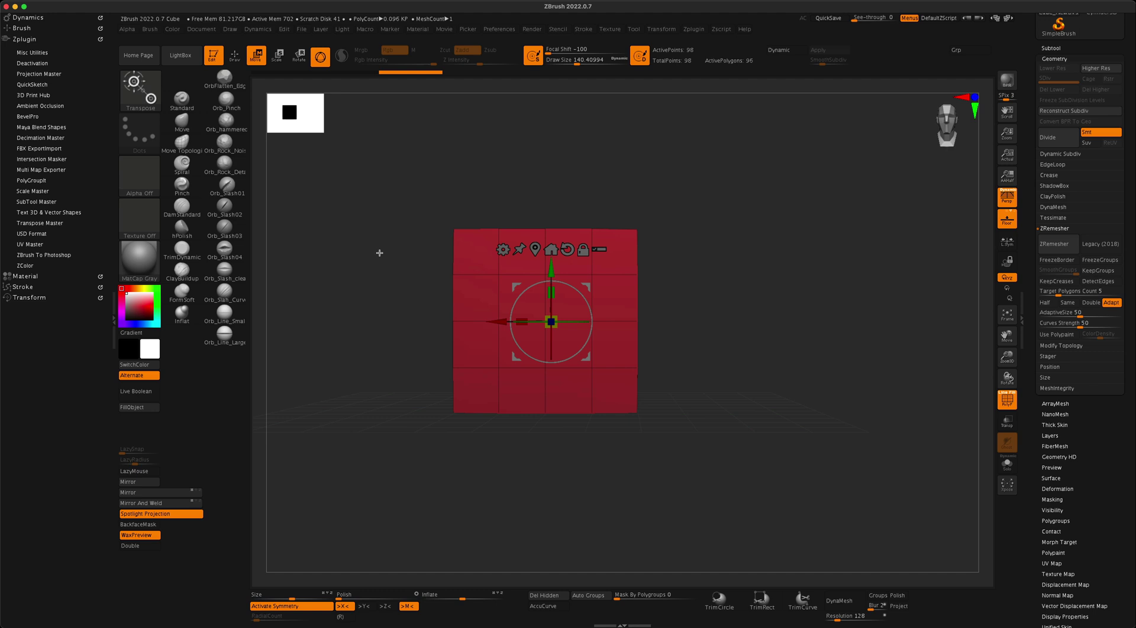
ctrl+drag(496, 323, 682, 323)
mouse_move(844, 352)
mouse_down()
mouse_move(816, 340)
mouse_move(808, 355)
mouse_move(830, 335)
mouse_up()
click(235, 56)
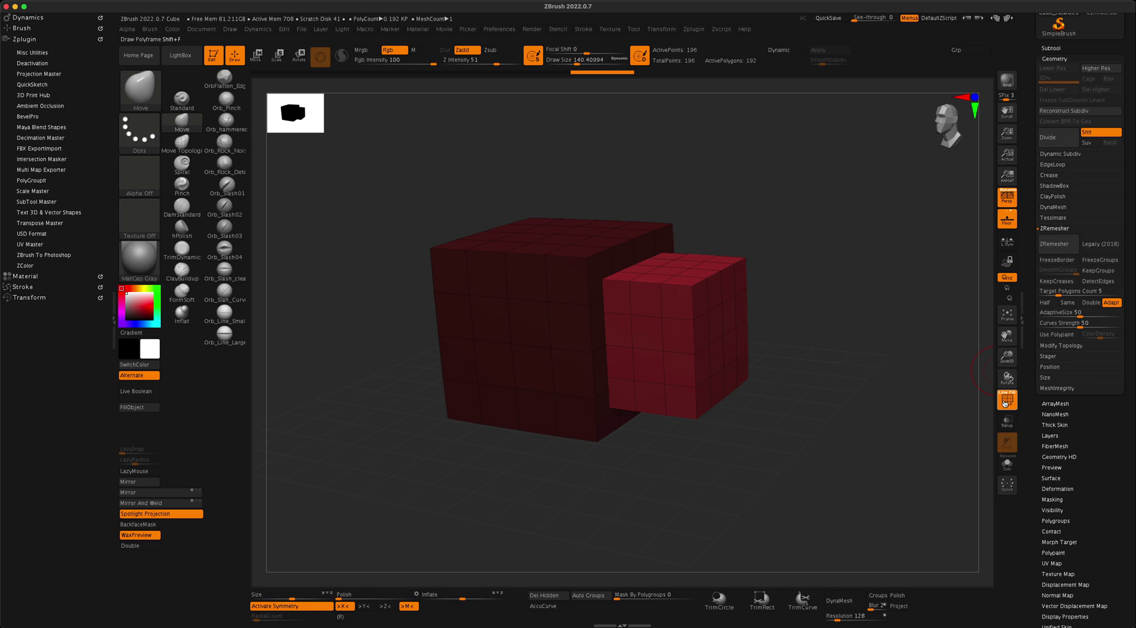
Clear the mask from the larger cube and turn off the polyframe display.
click(1007, 401)
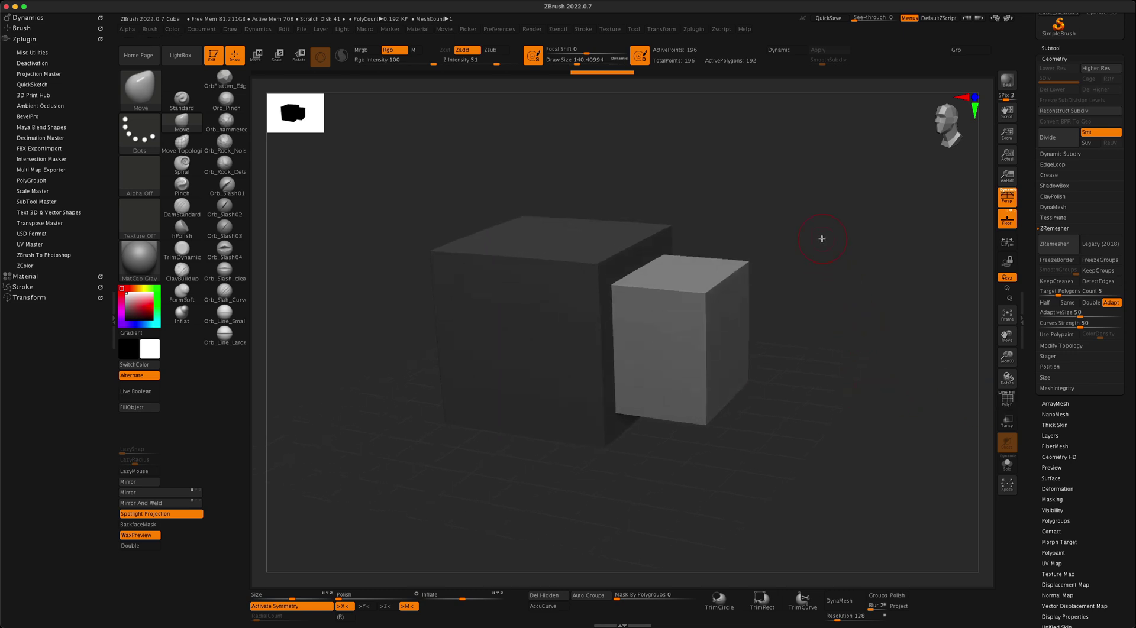
alt+click(631, 265)
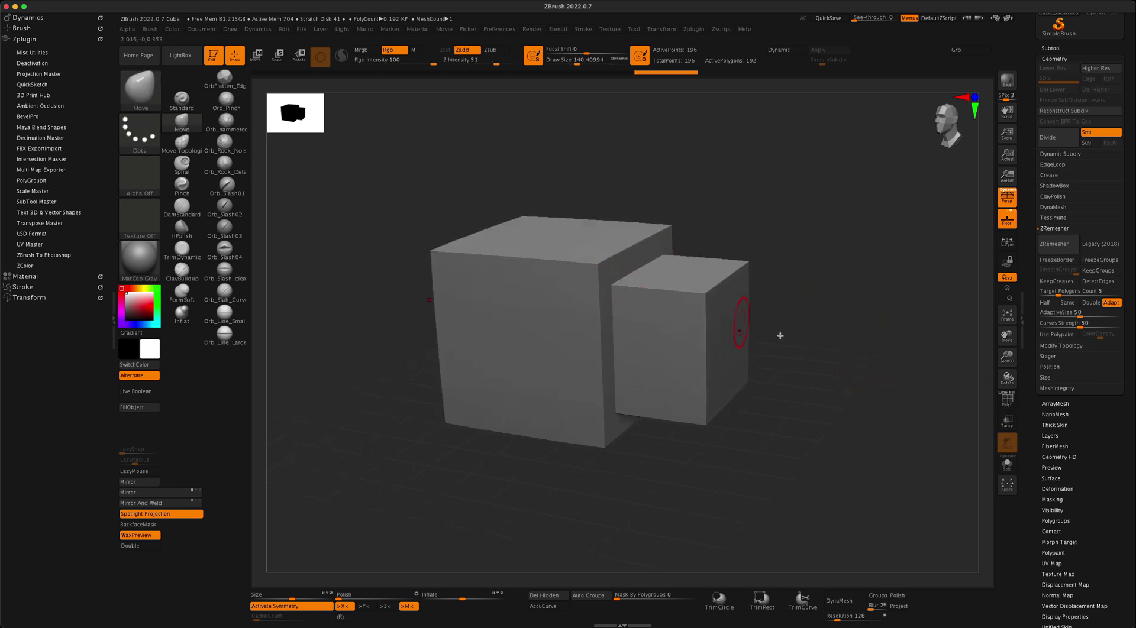
drag(780, 335, 836, 360)
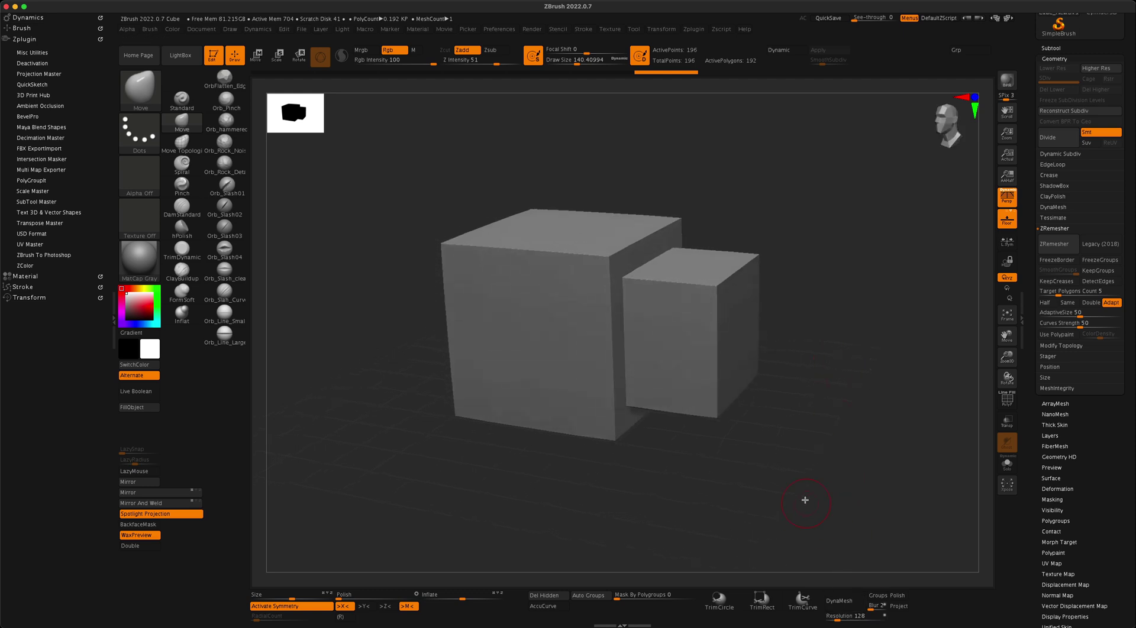
alt+drag(806, 501, 862, 451)
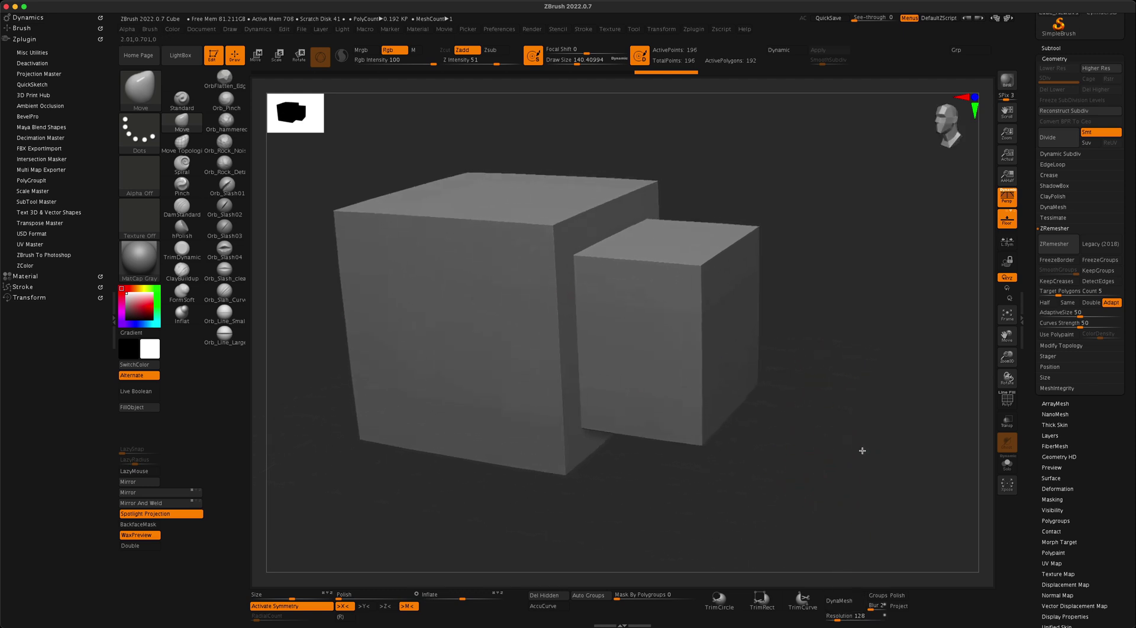
scroll(862, 451, down, 2)
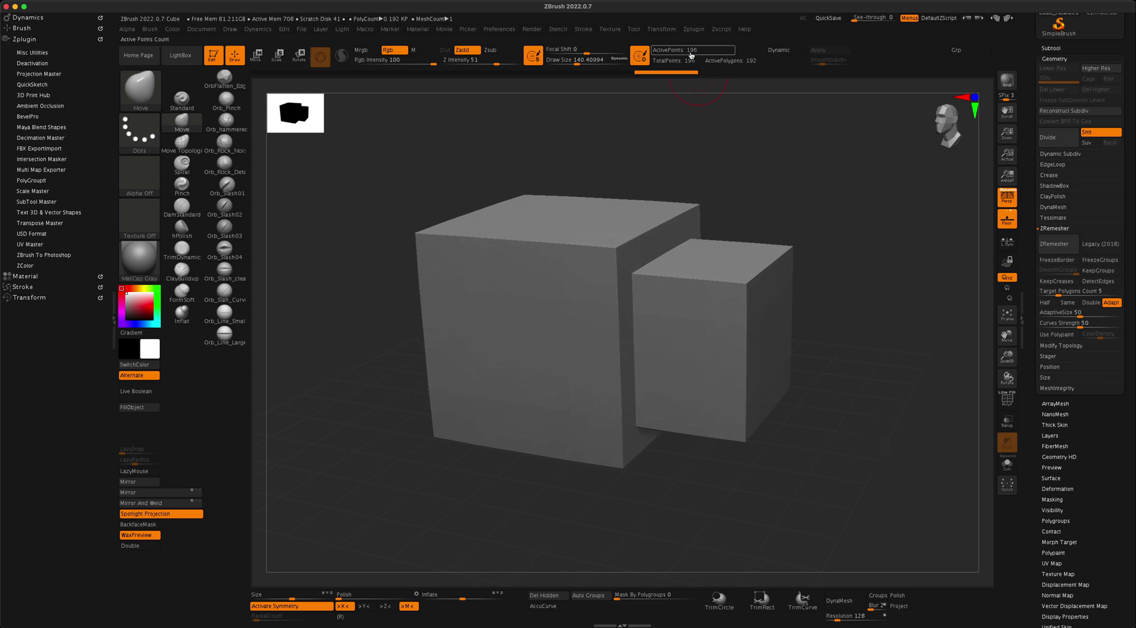
click(1003, 405)
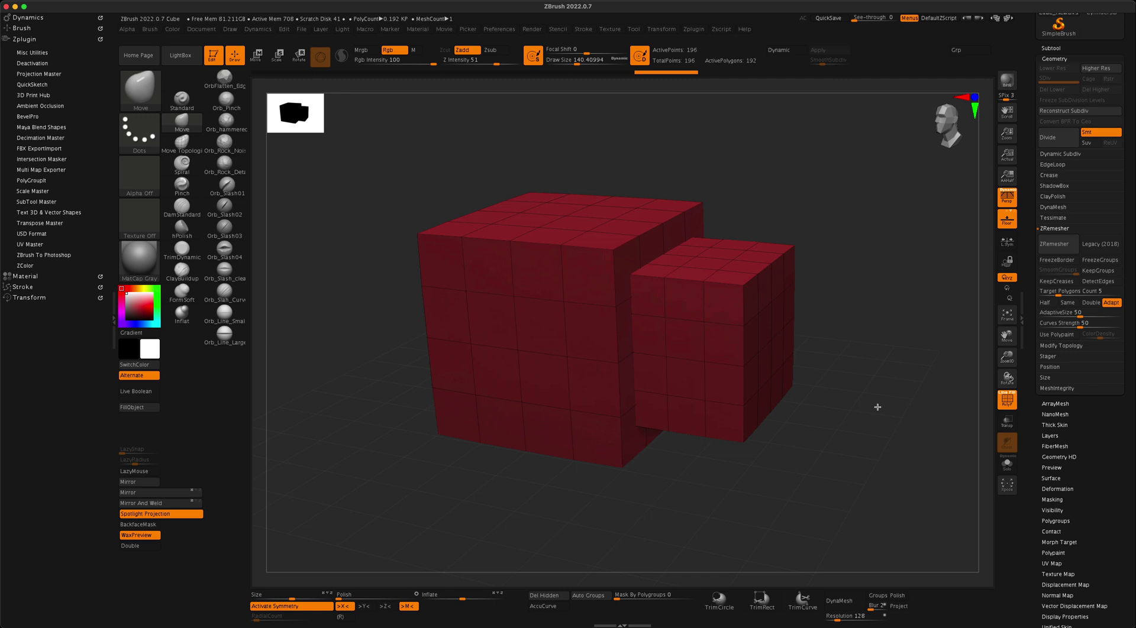
click(1009, 402)
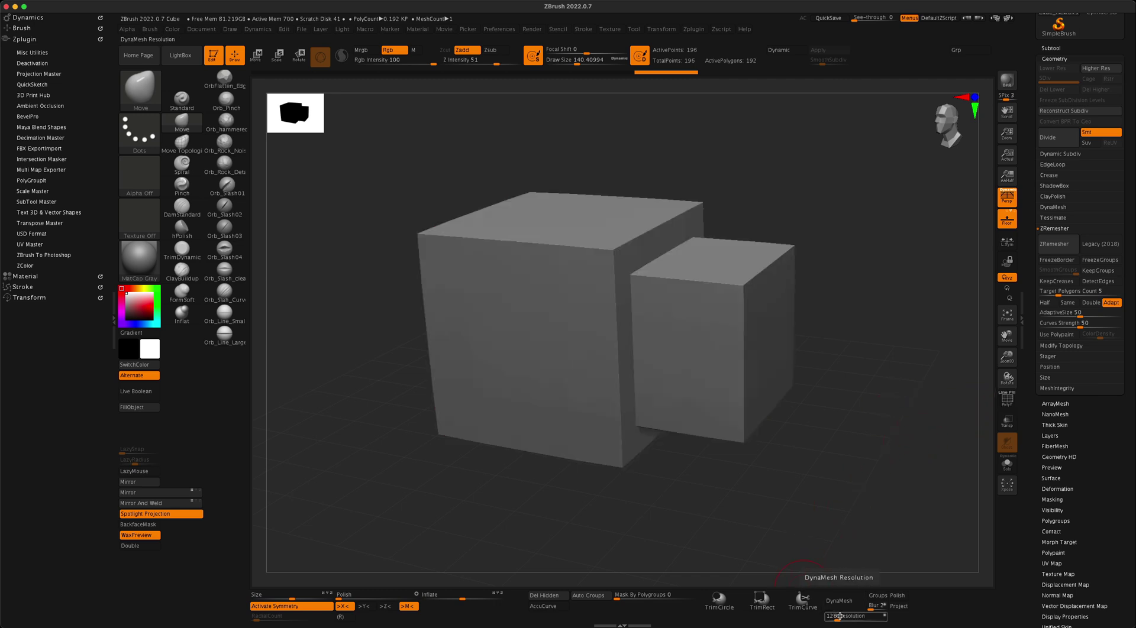
Remesh the two overlapping cubes with DynaMesh at resolution 400.
drag(837, 618, 841, 619)
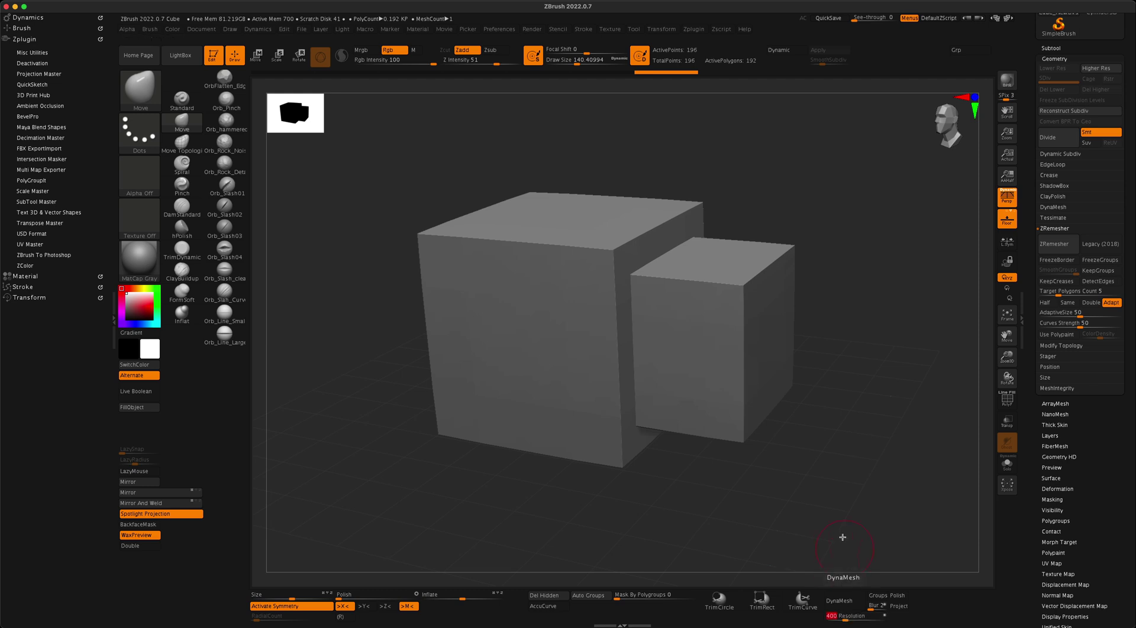
click(846, 602)
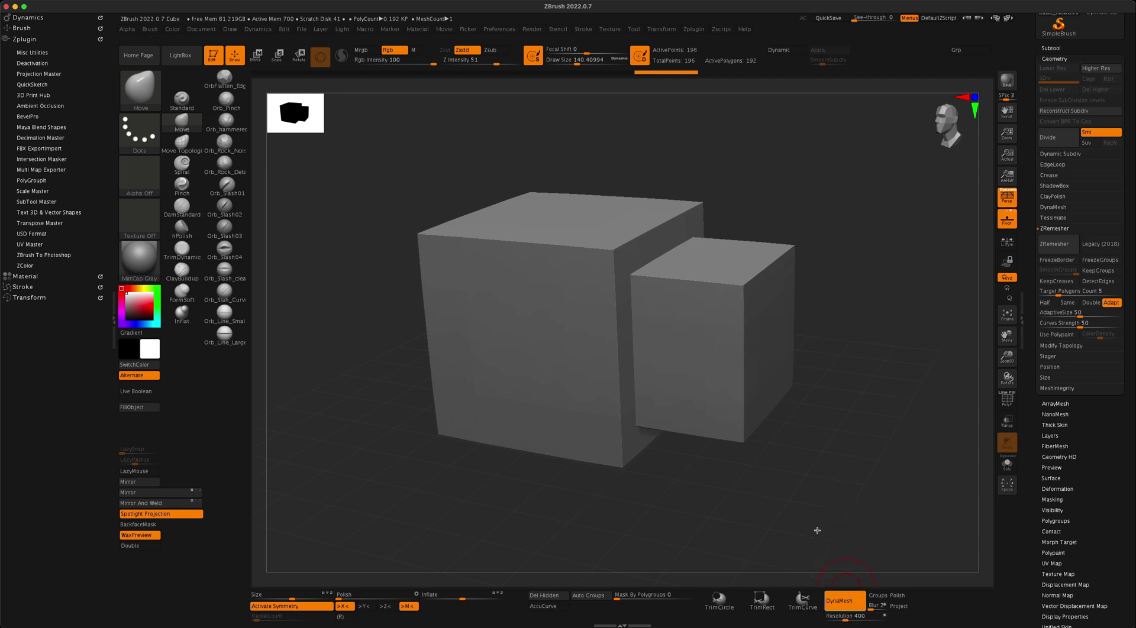
Examine the edges and corners of the DynaMeshed cubes and the seam between them up close.
ctrl+right_drag(805, 486, 830, 518)
alt+right_drag(850, 478, 931, 469)
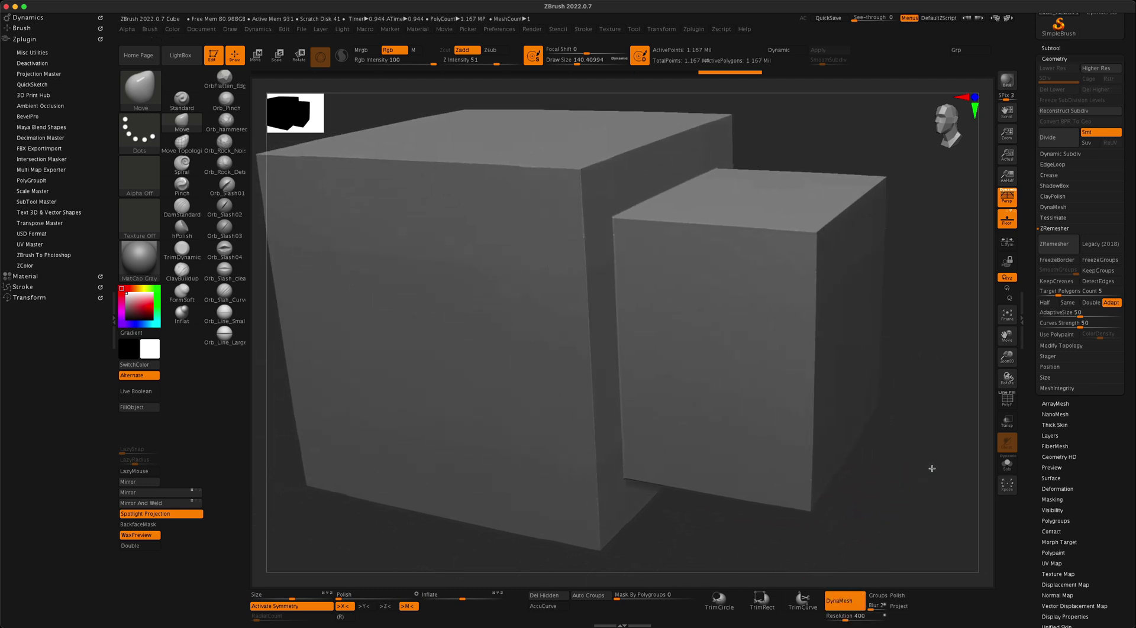
ctrl+right_drag(929, 401, 935, 425)
alt+drag(941, 409, 953, 417)
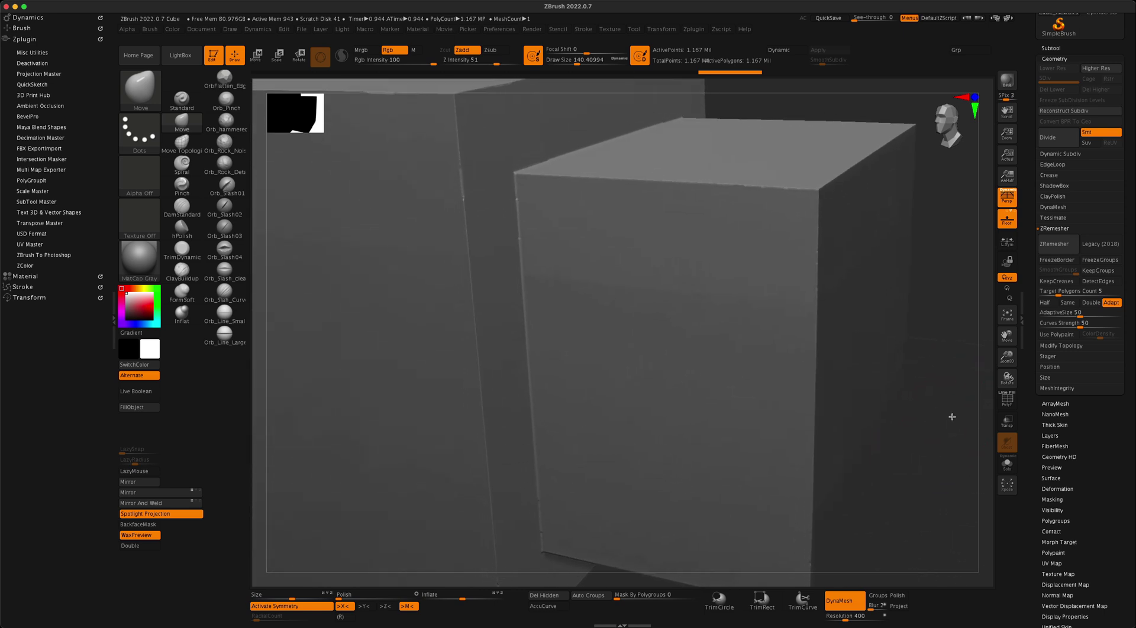
mouse_move(753, 108)
mouse_down()
mouse_move(758, 99)
mouse_move(738, 110)
mouse_up()
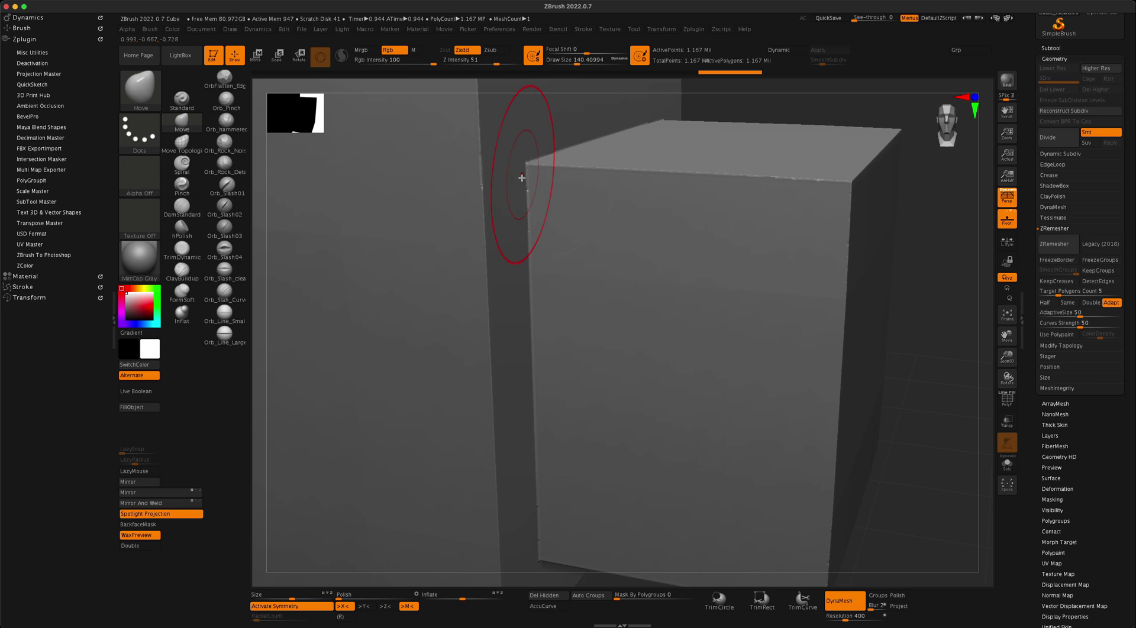
mouse_move(931, 363)
mouse_down()
mouse_move(931, 282)
mouse_move(931, 370)
mouse_move(916, 364)
mouse_move(734, 460)
mouse_move(713, 436)
mouse_move(722, 471)
mouse_move(705, 430)
mouse_move(712, 468)
mouse_up()
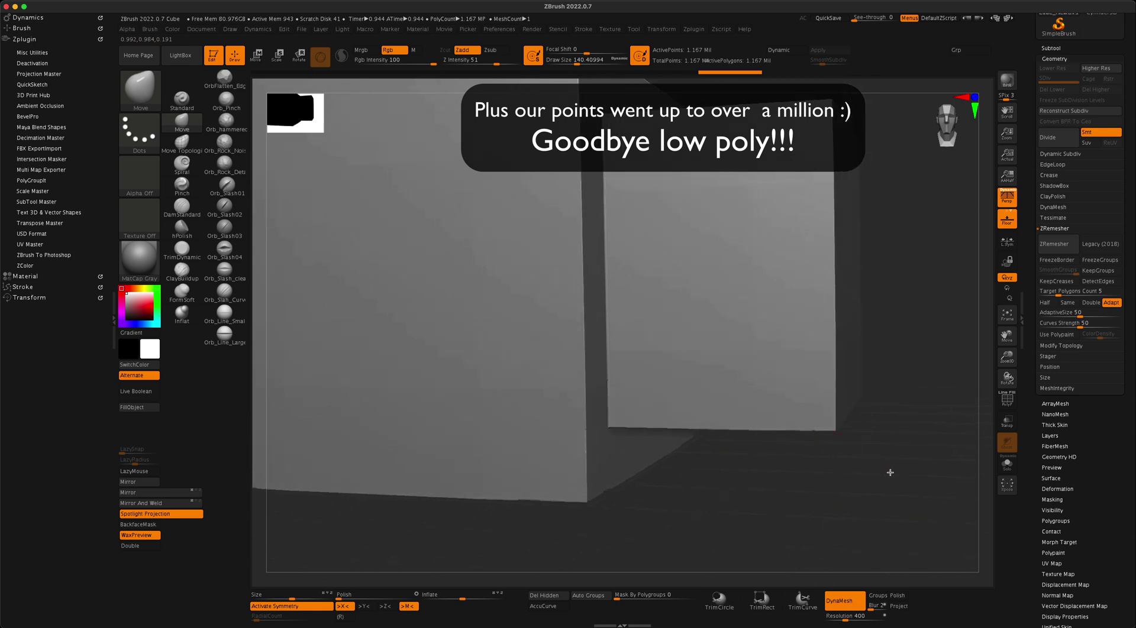
mouse_move(890, 472)
mouse_down()
mouse_move(906, 425)
mouse_move(791, 461)
mouse_up()
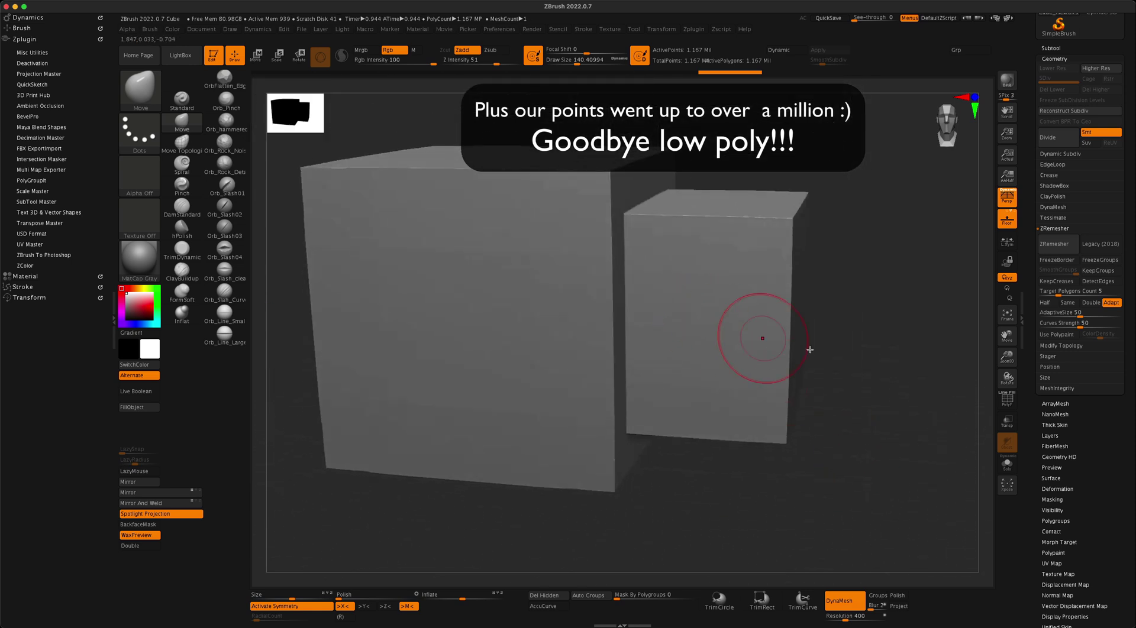
drag(852, 363, 906, 372)
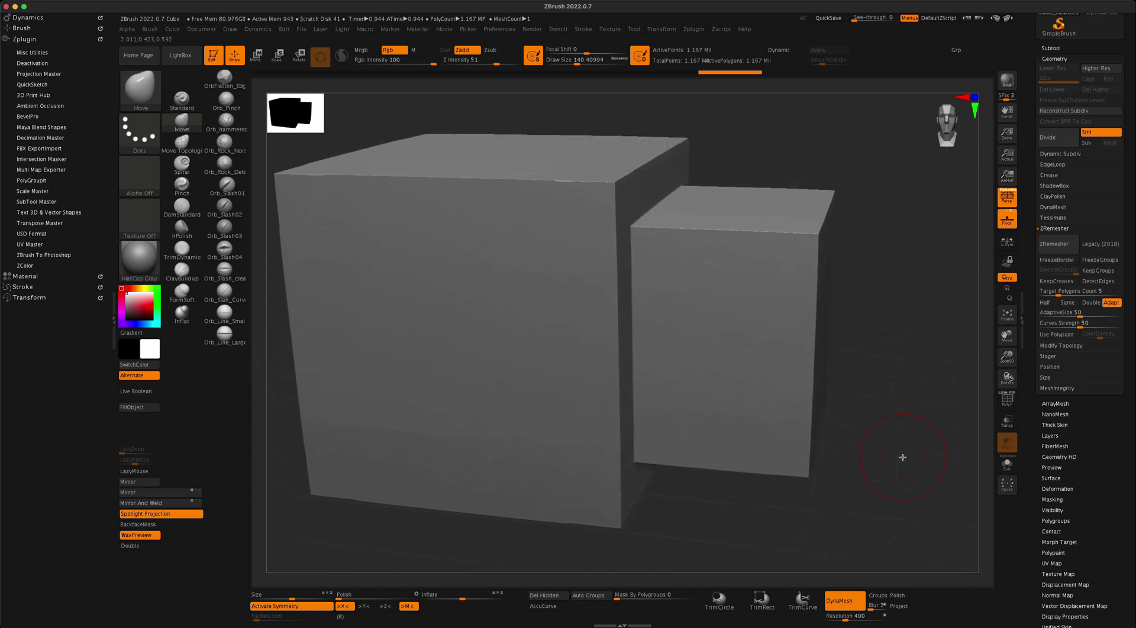
Revert the DynaMesh operation to the unmasked low-poly cubes and turn the polyframe display back on.
drag(706, 76, 596, 75)
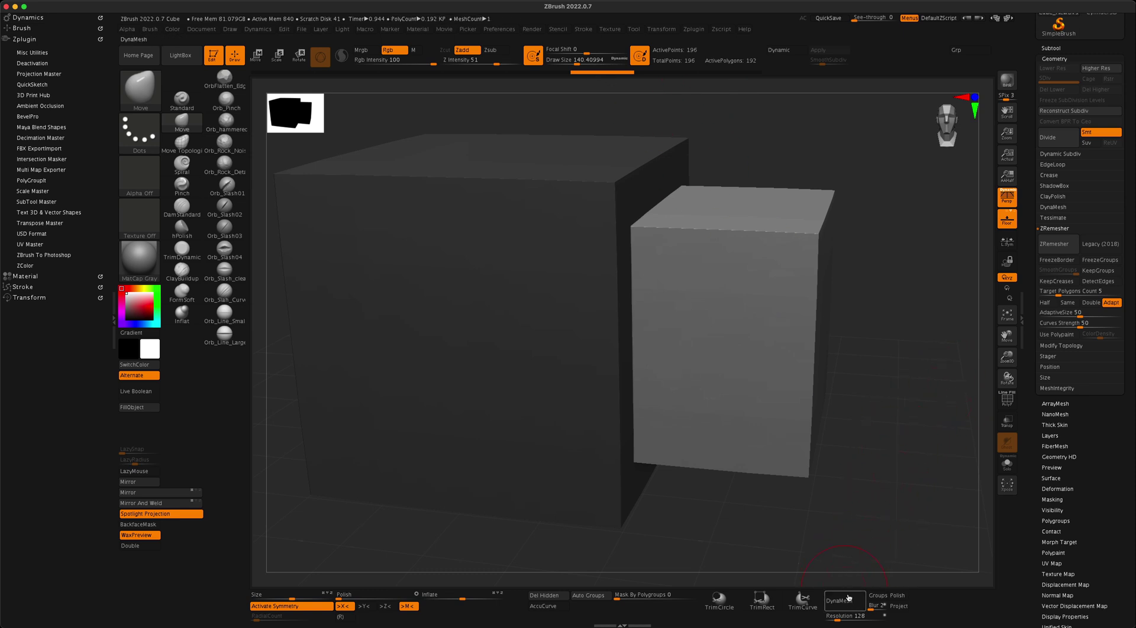
mouse_move(875, 504)
alt+mouse_down()
mouse_move(874, 476)
mouse_move(903, 464)
mouse_move(911, 429)
alt+mouse_up()
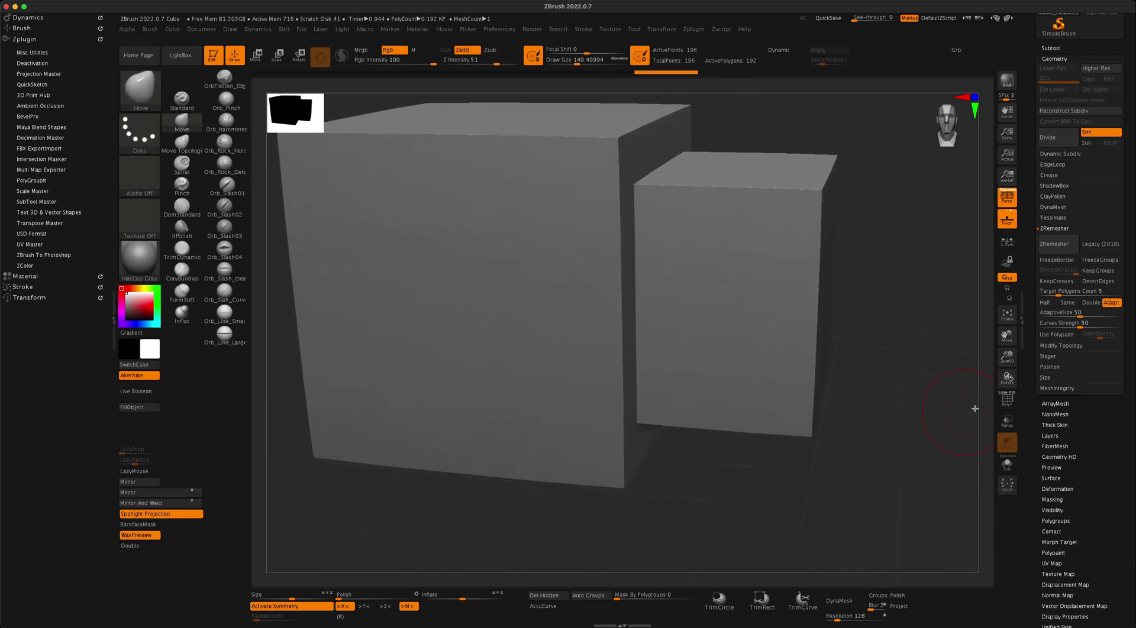
click(1006, 403)
drag(971, 409, 872, 426)
drag(766, 199, 695, 113)
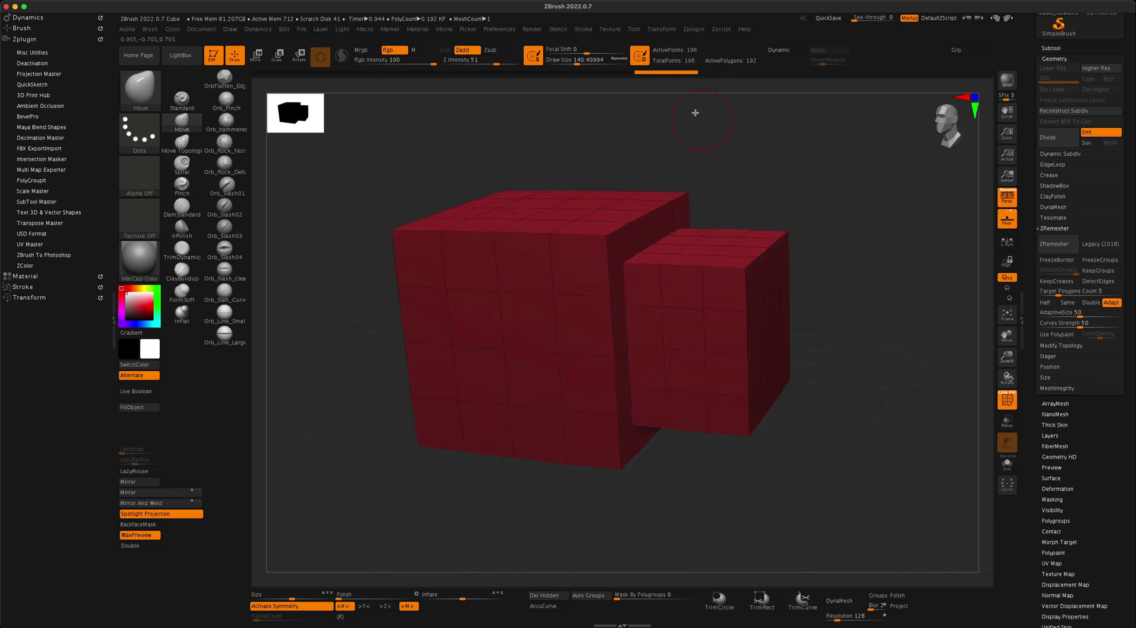
drag(734, 168, 711, 174)
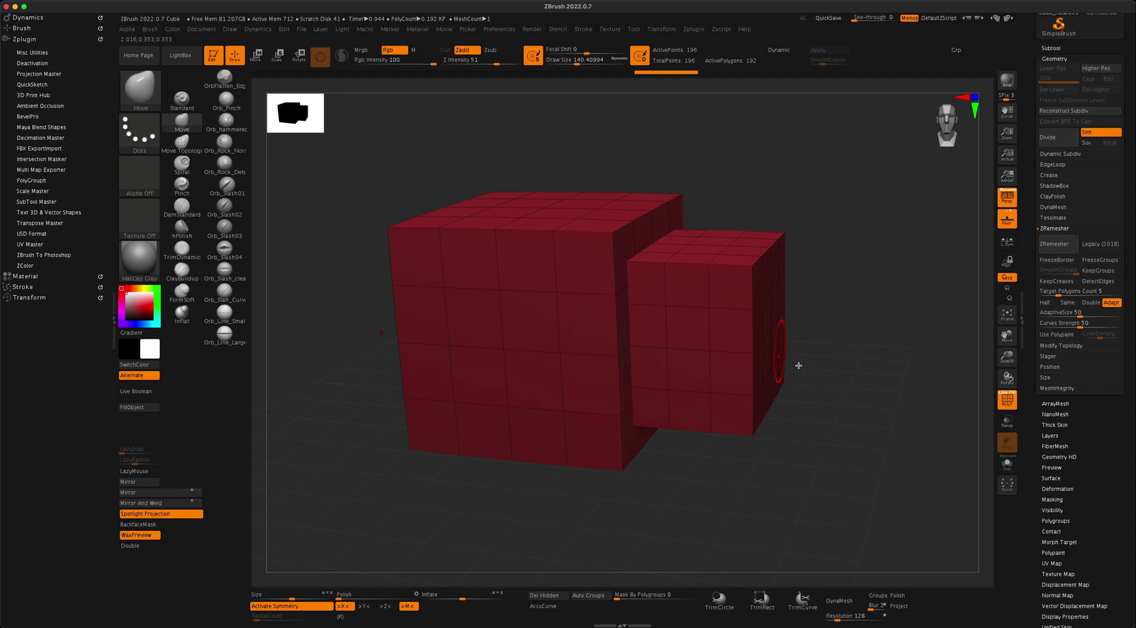
mouse_move(798, 366)
mouse_down()
mouse_move(822, 395)
mouse_move(792, 349)
mouse_up()
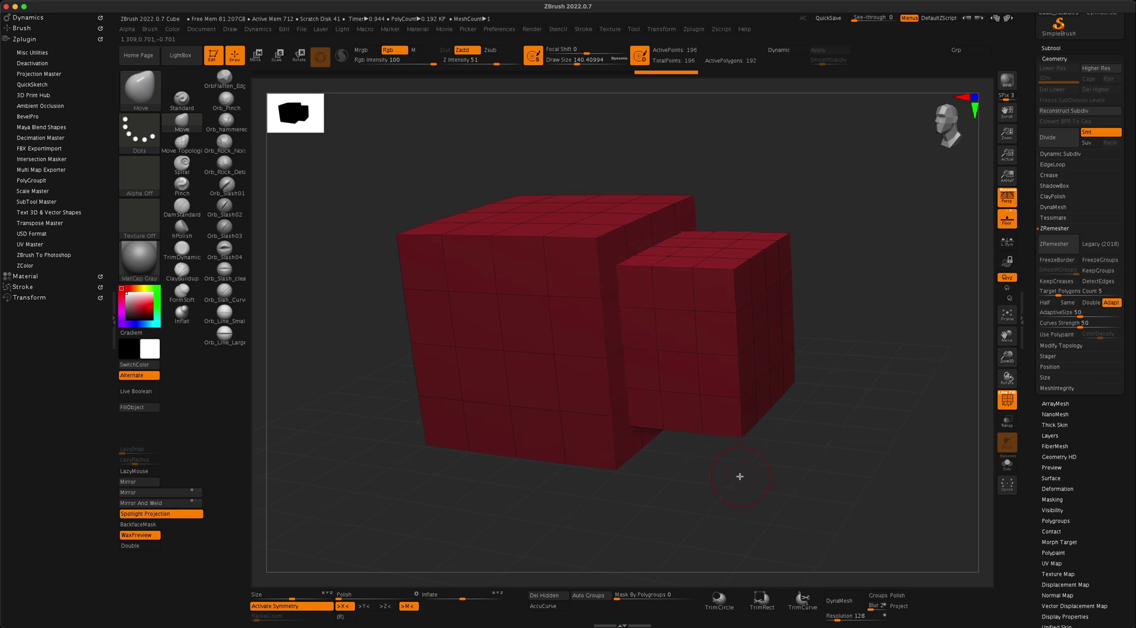
drag(739, 477, 716, 476)
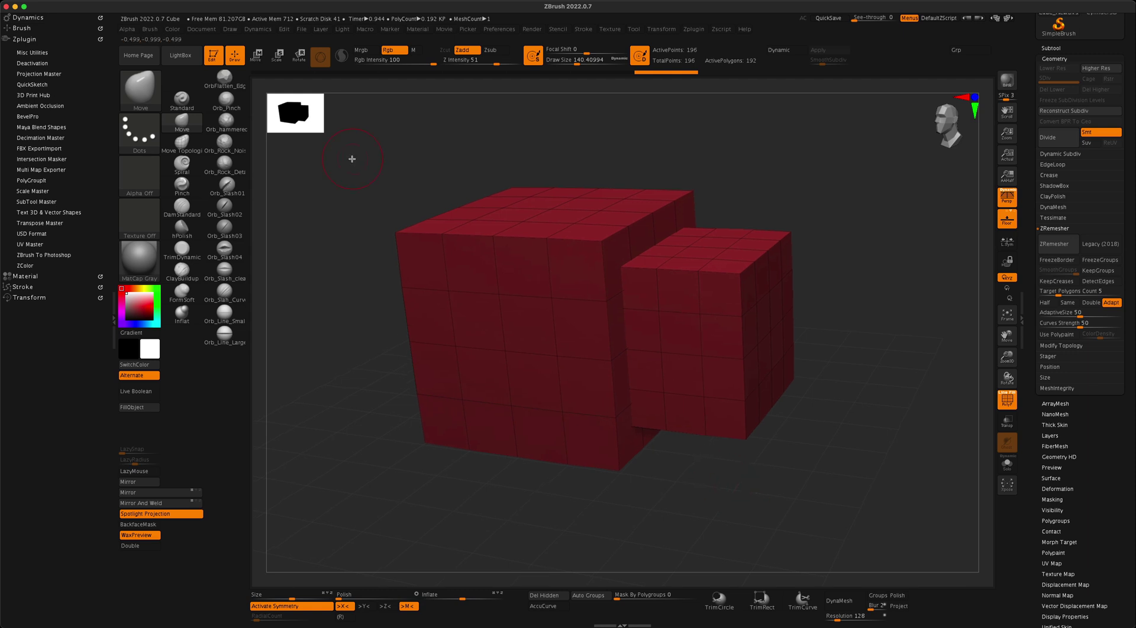
Try Remesh By Union on the two cubes with X symmetry active, and undo it.
click(257, 57)
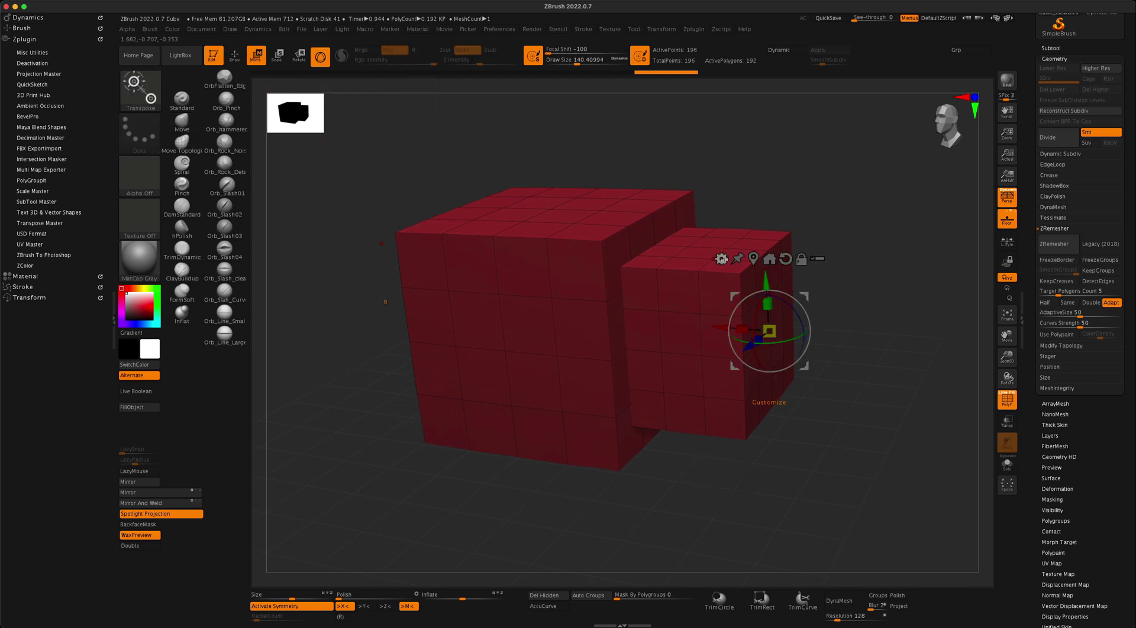
click(721, 259)
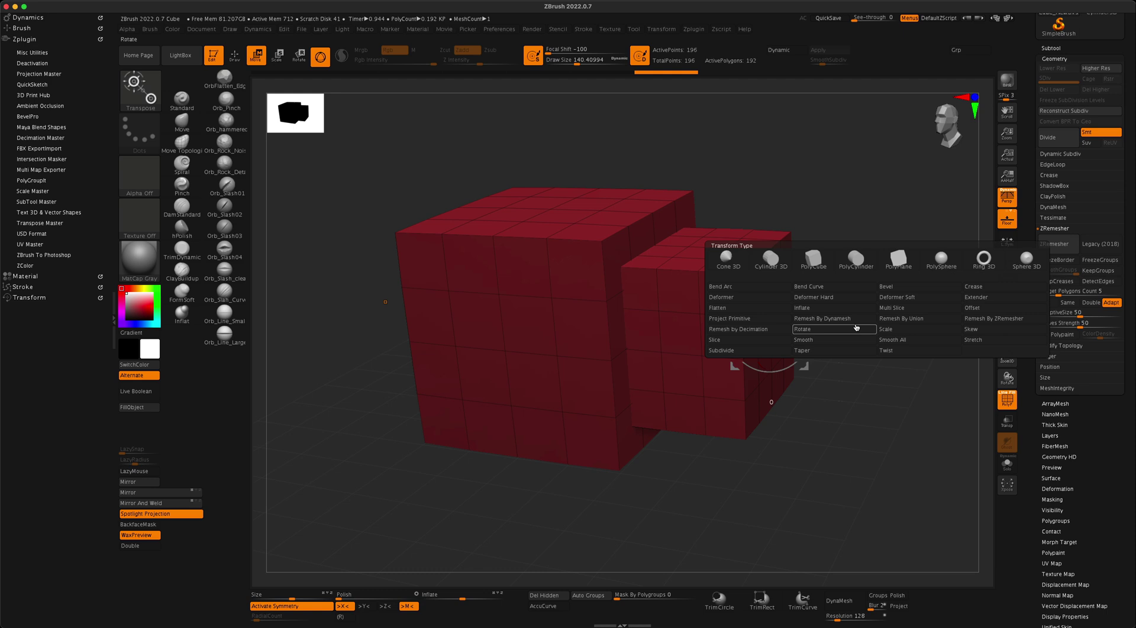
click(936, 320)
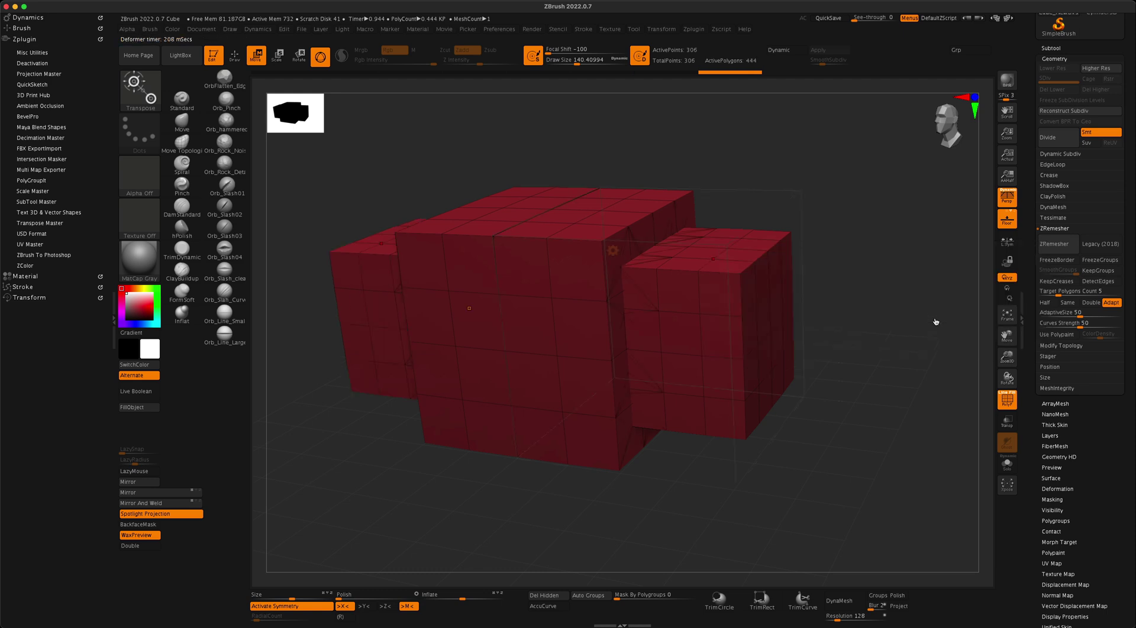
key(ctrl+z)
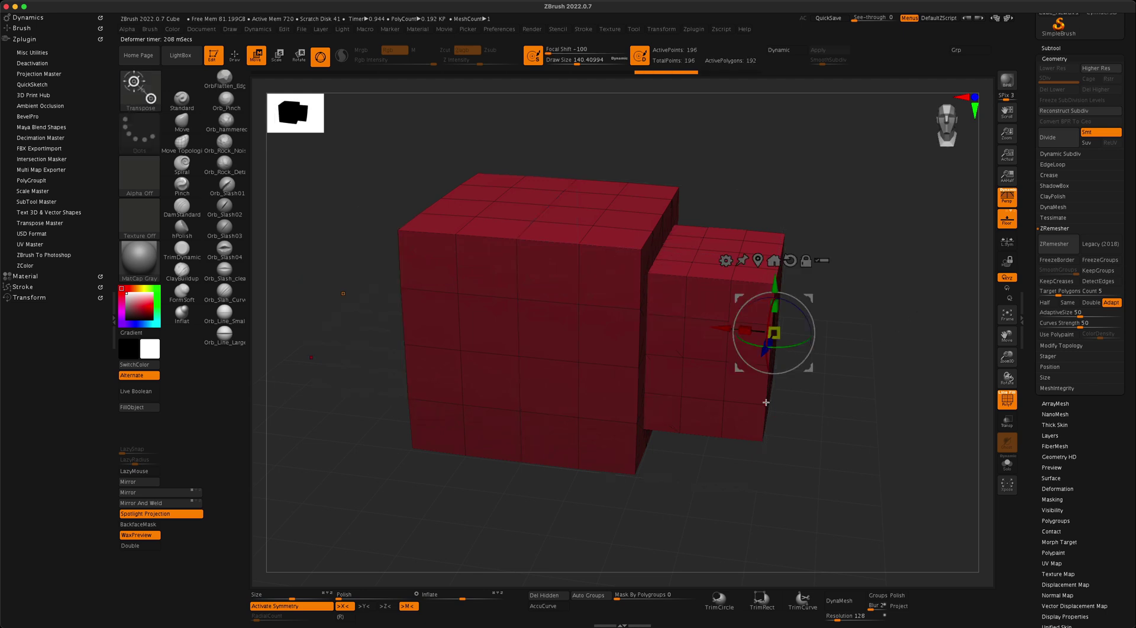
Turn off symmetry and merge the two overlapping cubes with Remesh By Union.
click(292, 607)
click(726, 261)
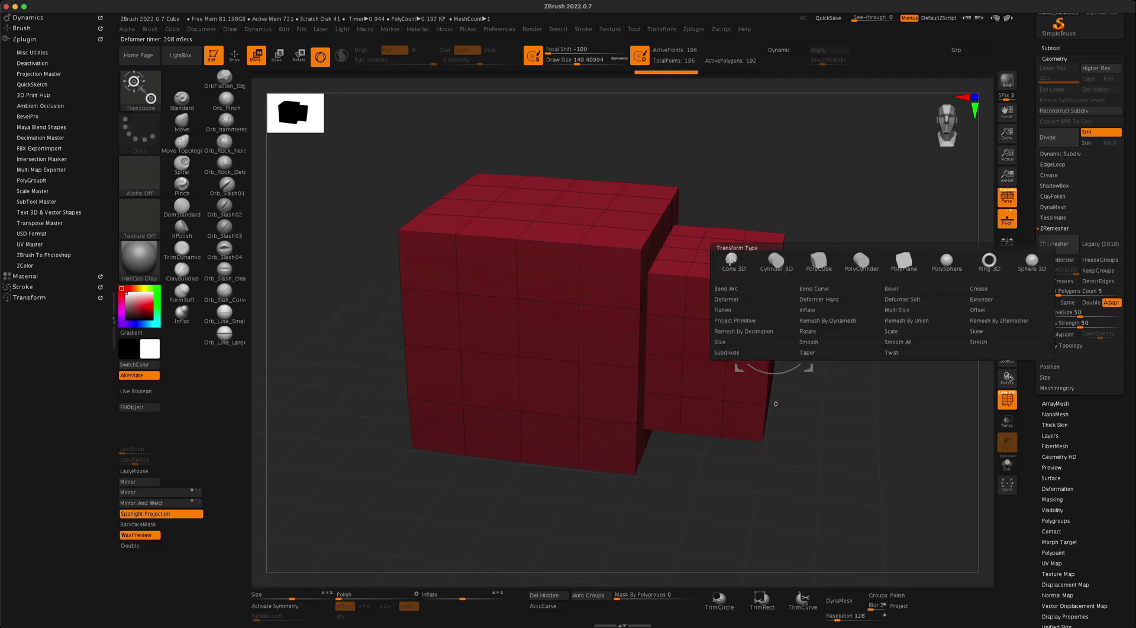
click(897, 321)
drag(904, 322, 879, 356)
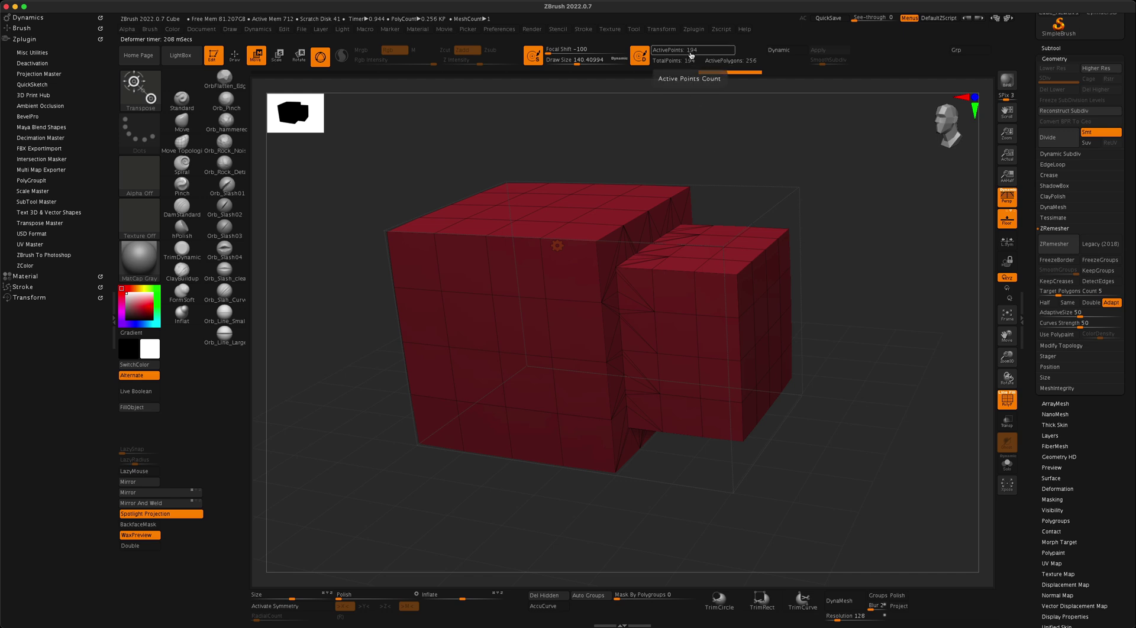
drag(874, 273, 950, 318)
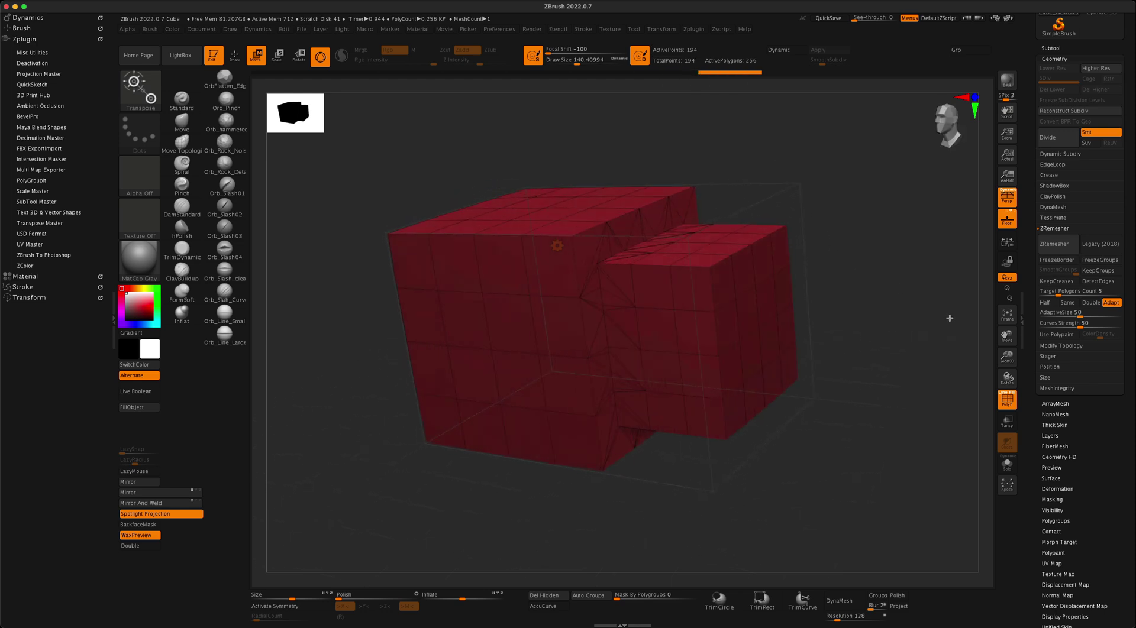
Turn off the polyframe display and accept the Remesh By Union result on the merged cubes.
click(1008, 402)
mouse_move(913, 392)
mouse_down()
mouse_move(920, 510)
mouse_move(943, 540)
mouse_move(903, 408)
mouse_up()
mouse_move(887, 487)
mouse_down()
mouse_move(890, 469)
mouse_move(891, 478)
mouse_up()
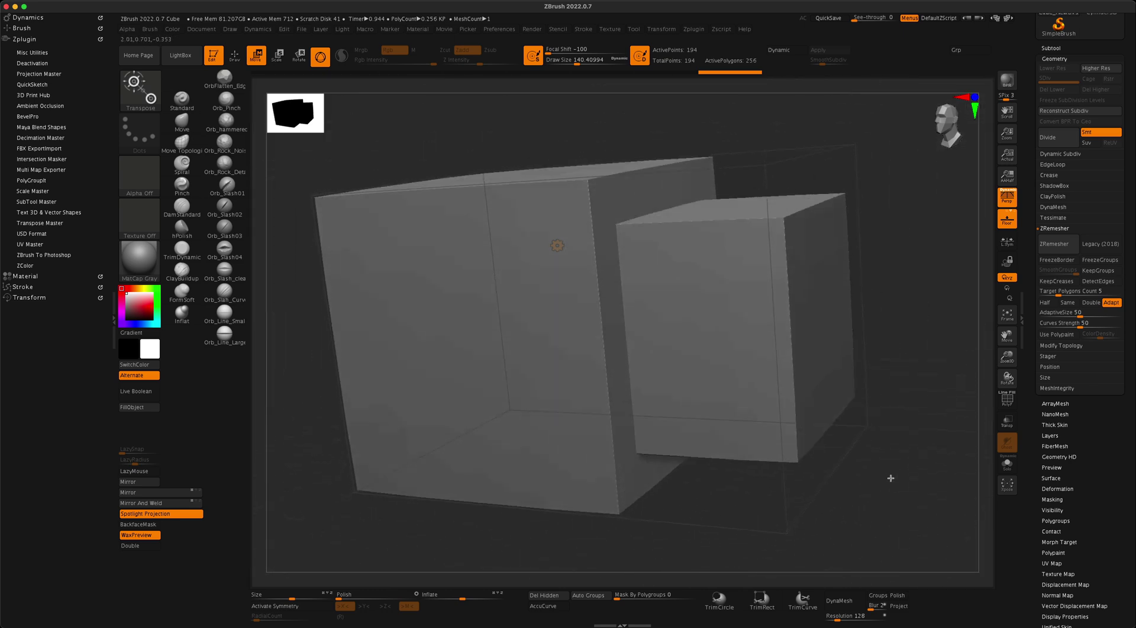
click(557, 246)
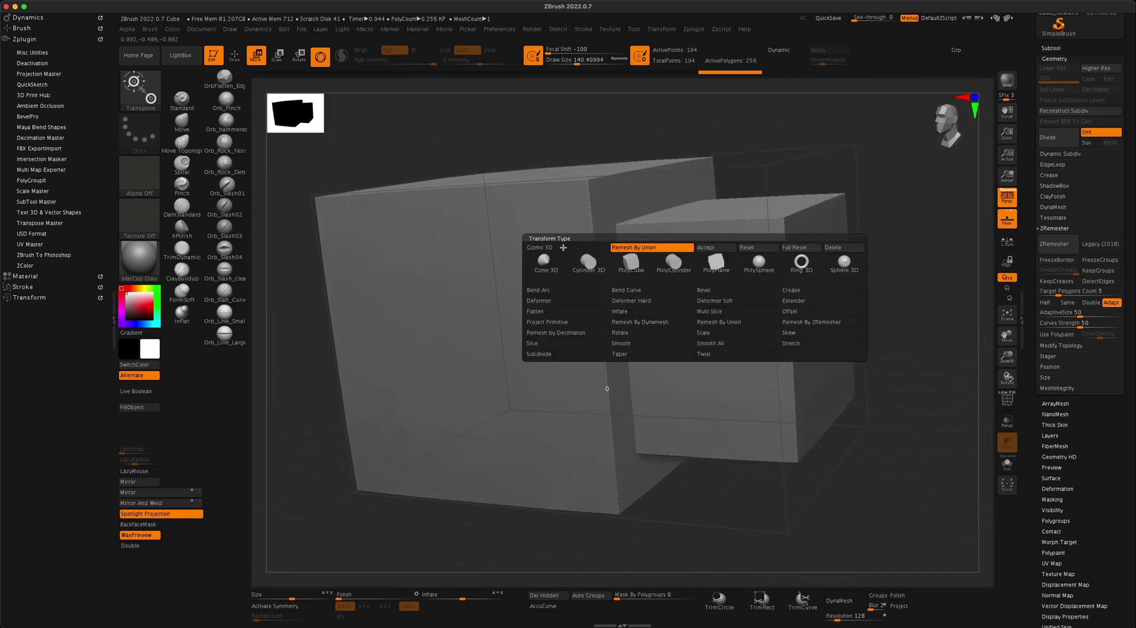
click(713, 249)
Scale the merged mesh slightly along the Y axis with the Gizmo.
drag(902, 385, 891, 385)
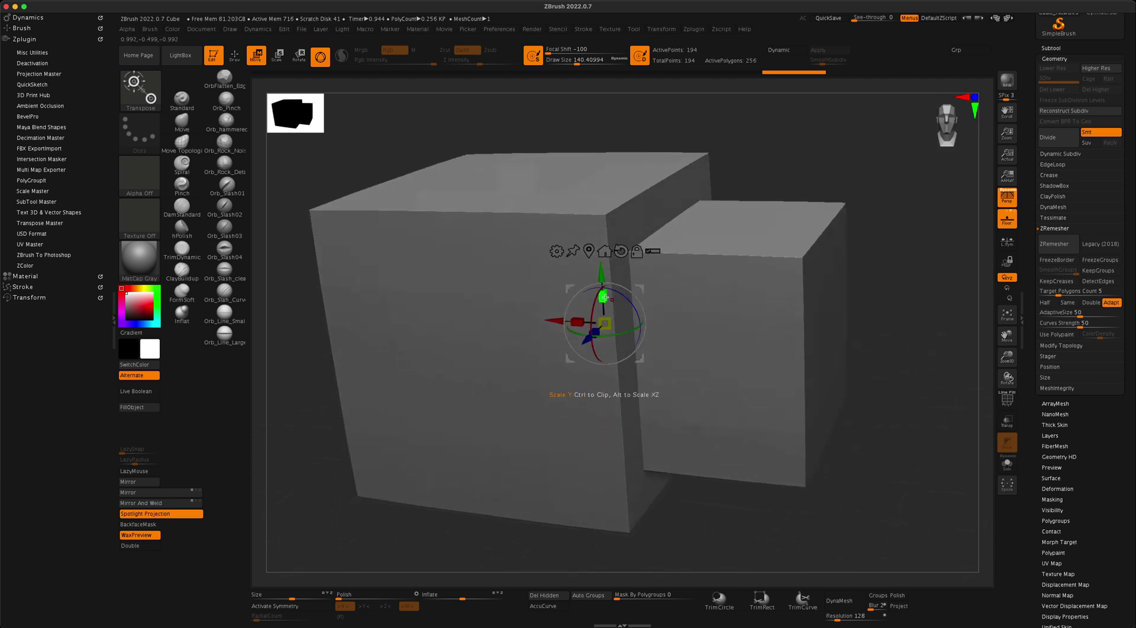
drag(605, 298, 605, 320)
drag(858, 358, 935, 367)
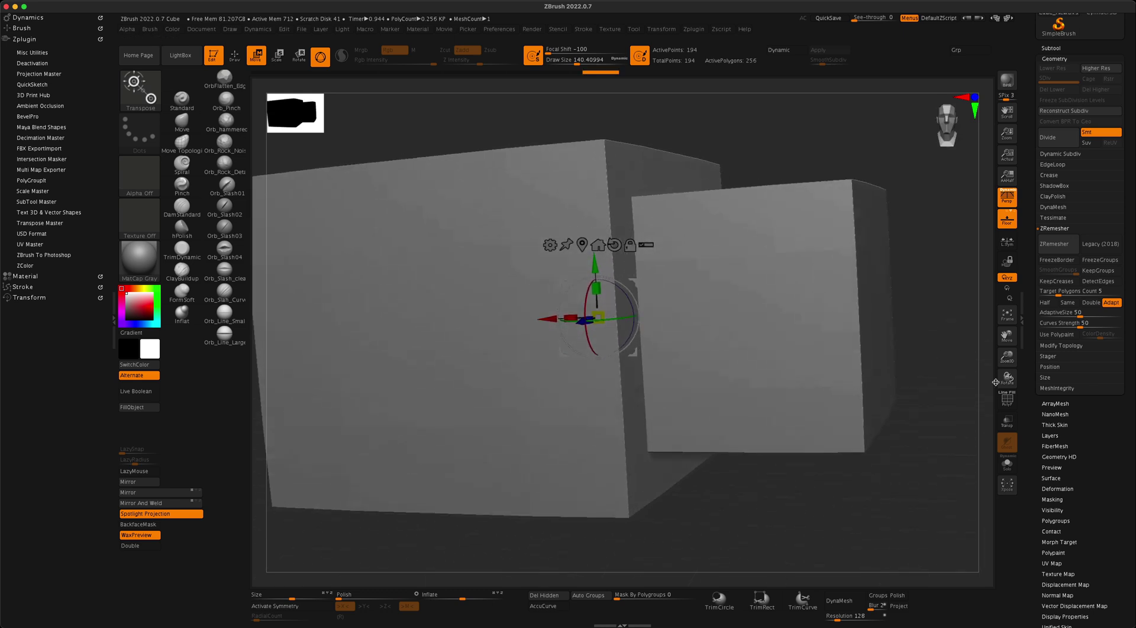
Examine the merged mesh's topology with the polyframe display on, and inspect its edges and seam from several angles with it off.
click(1006, 400)
drag(962, 413, 919, 474)
click(1008, 400)
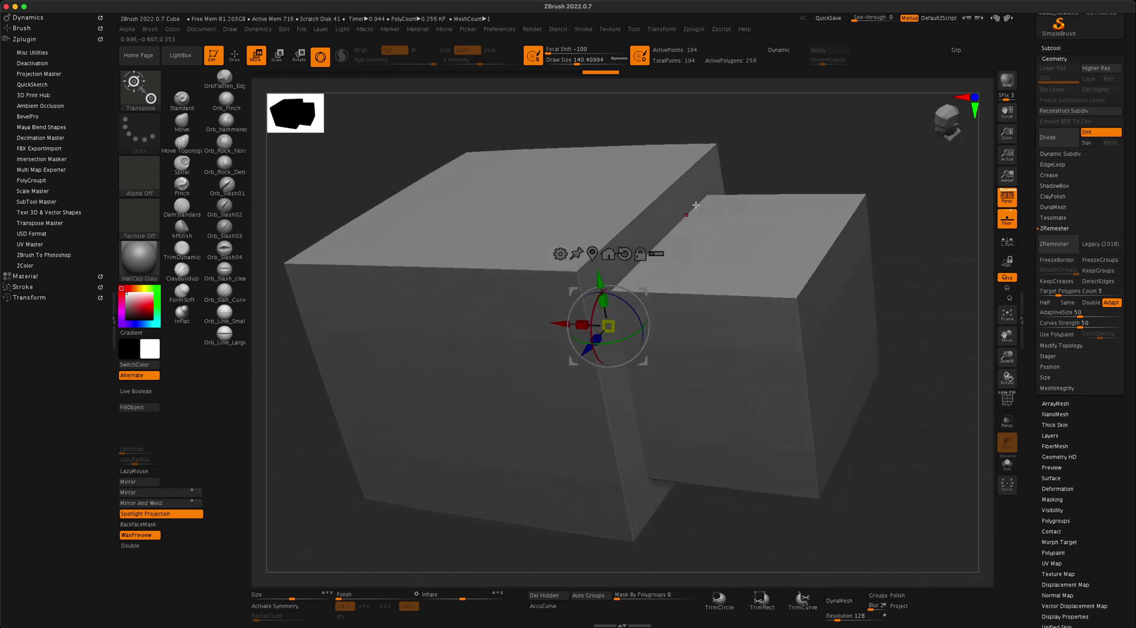
alt+drag(862, 439, 865, 457)
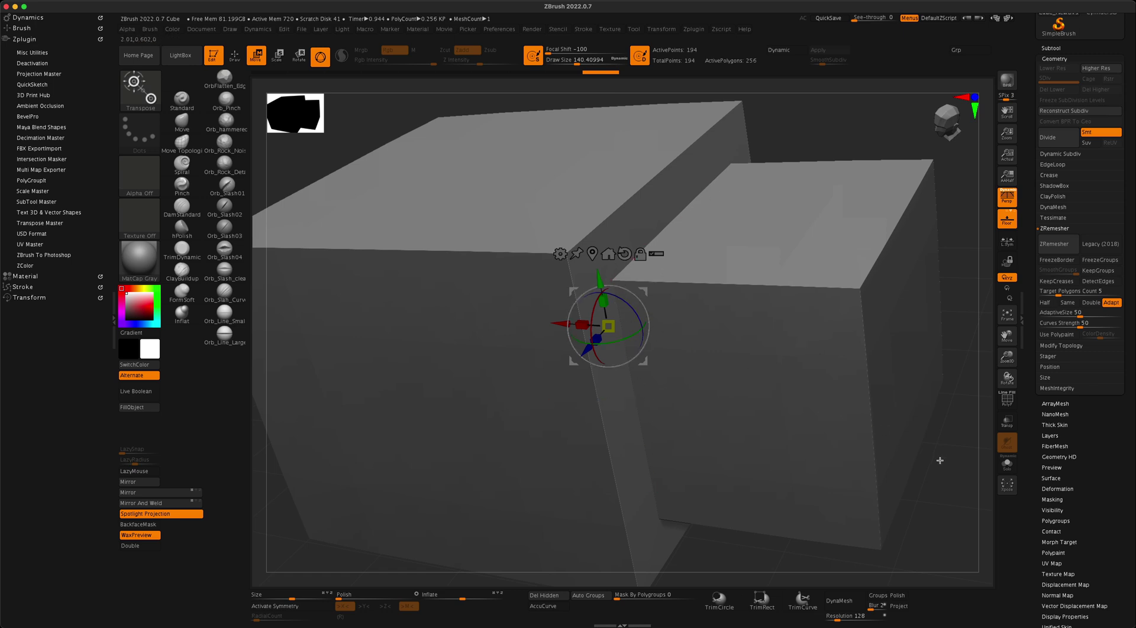
drag(939, 461, 849, 419)
drag(871, 398, 819, 446)
drag(858, 399, 893, 390)
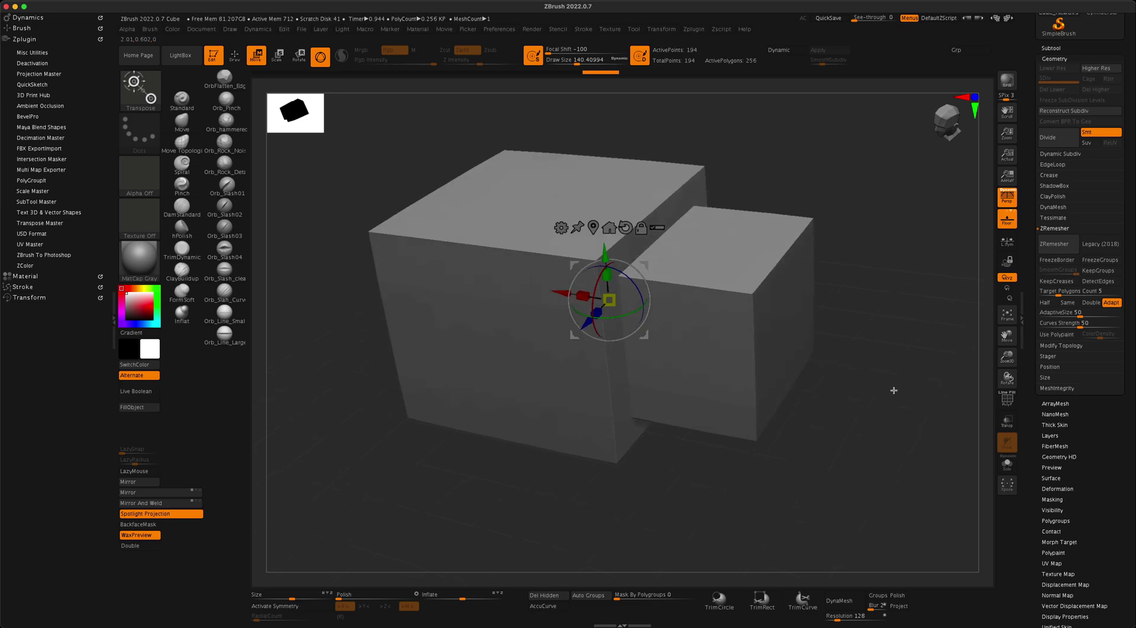